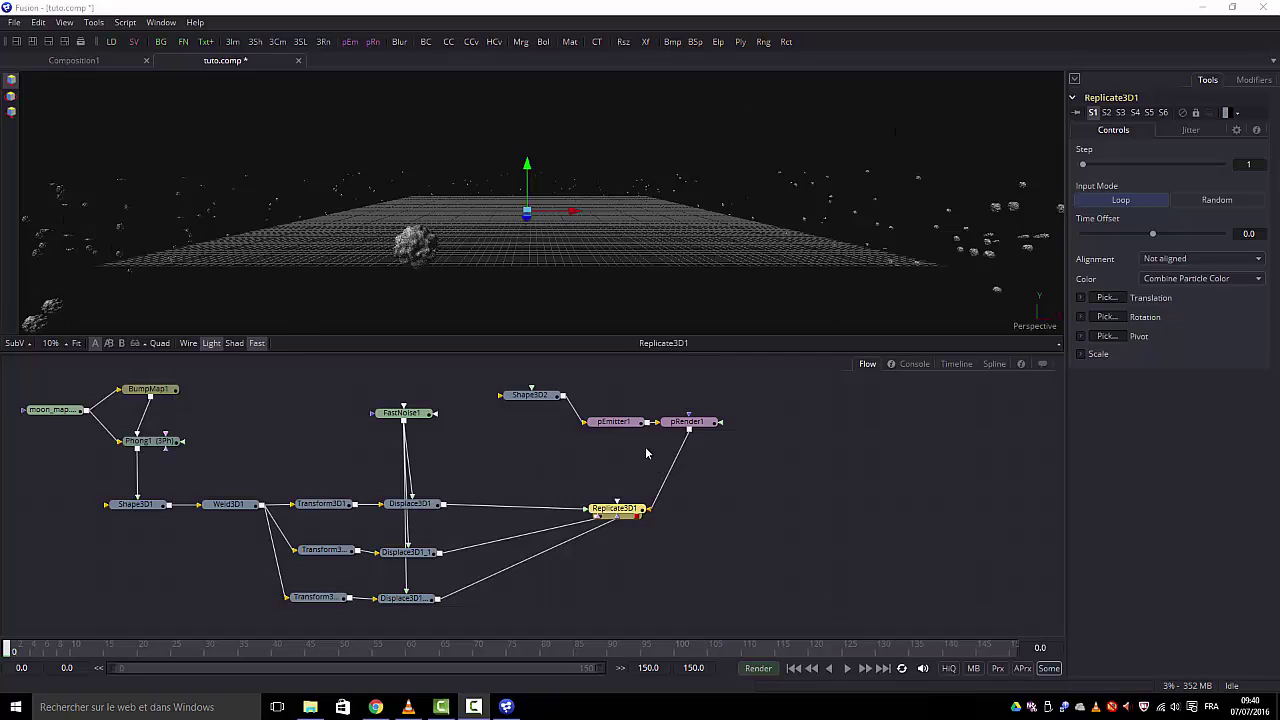
Step: Set pEmitter1's spin variance to 2 on X, 4 on Y and 3 on Z
click(612, 424)
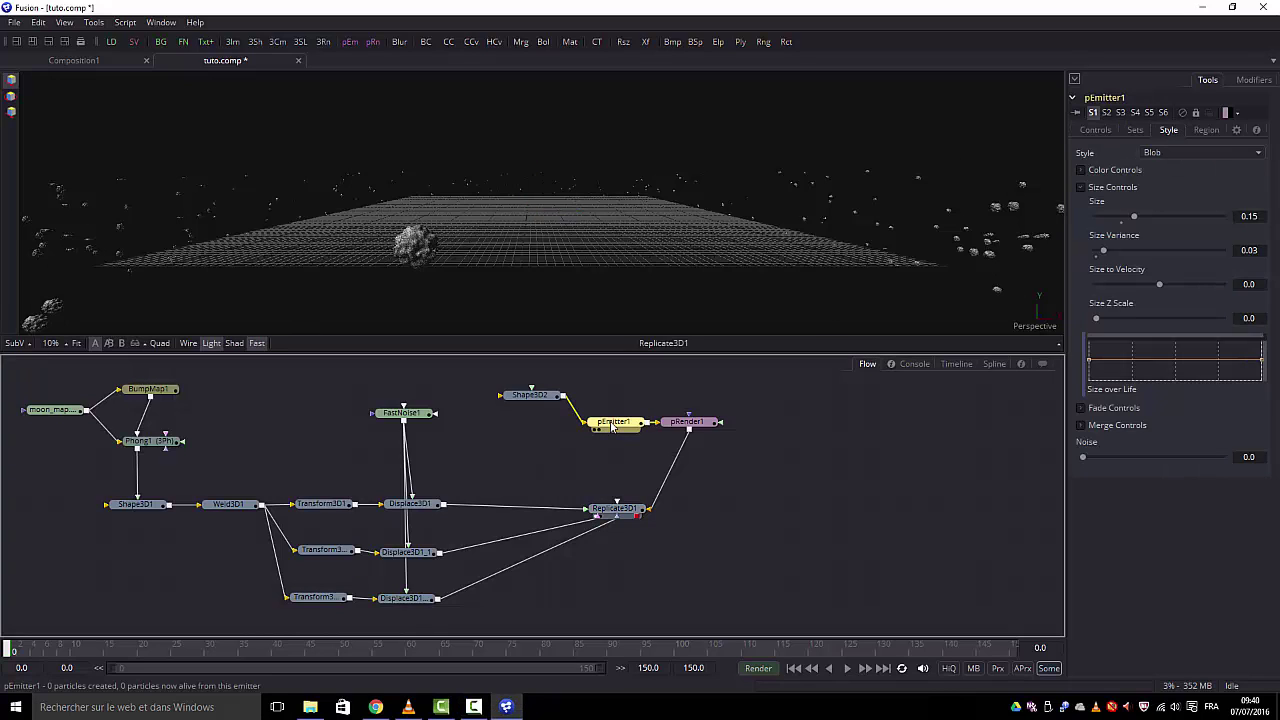
click(1206, 131)
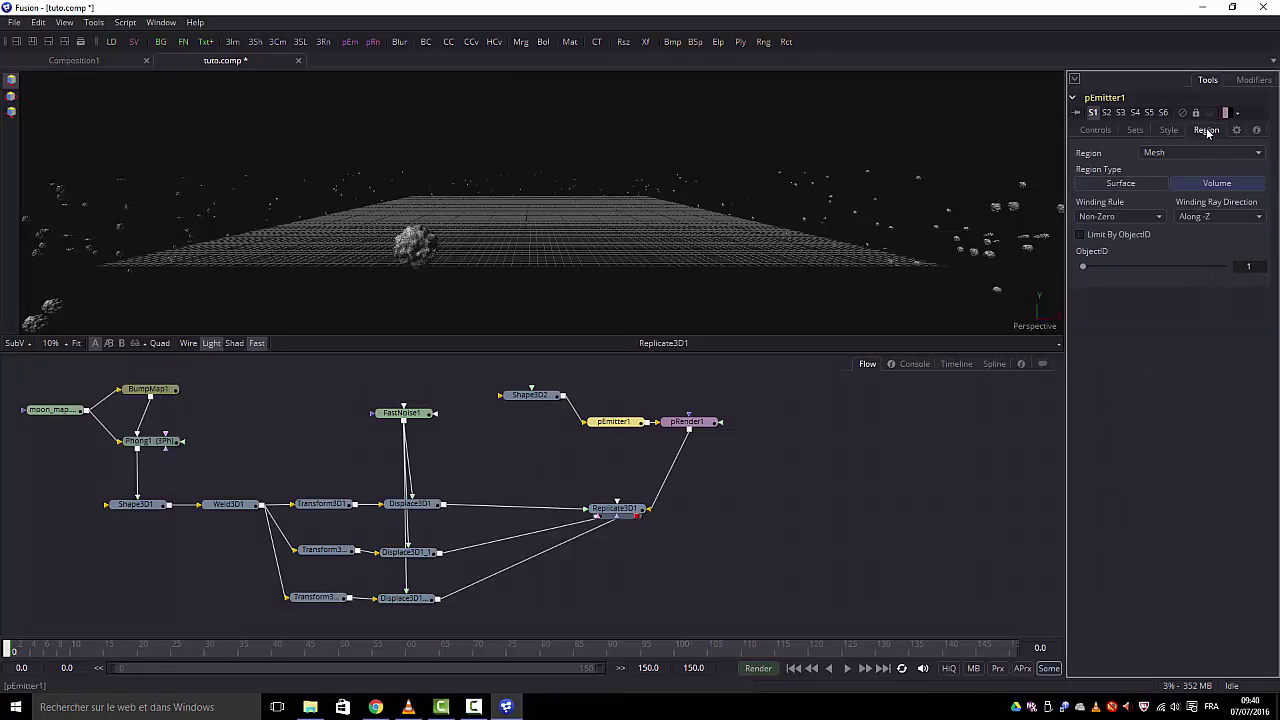
click(1105, 134)
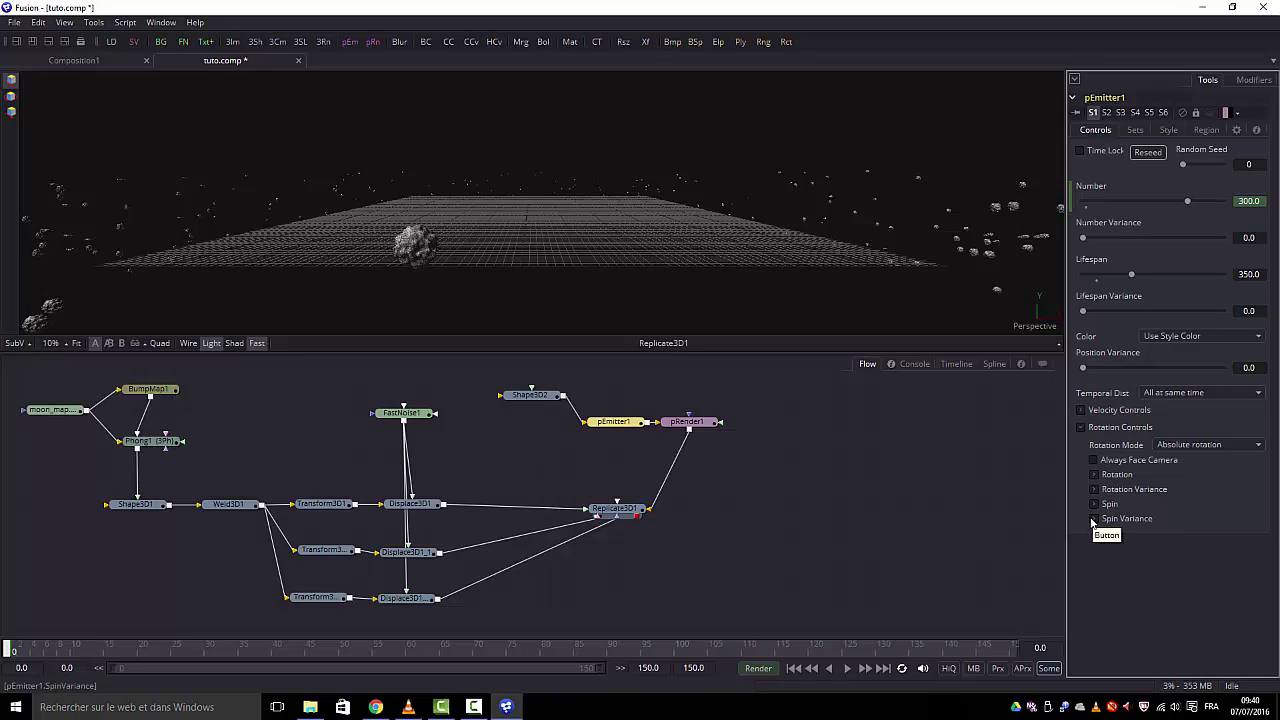
click(1093, 519)
click(1263, 547)
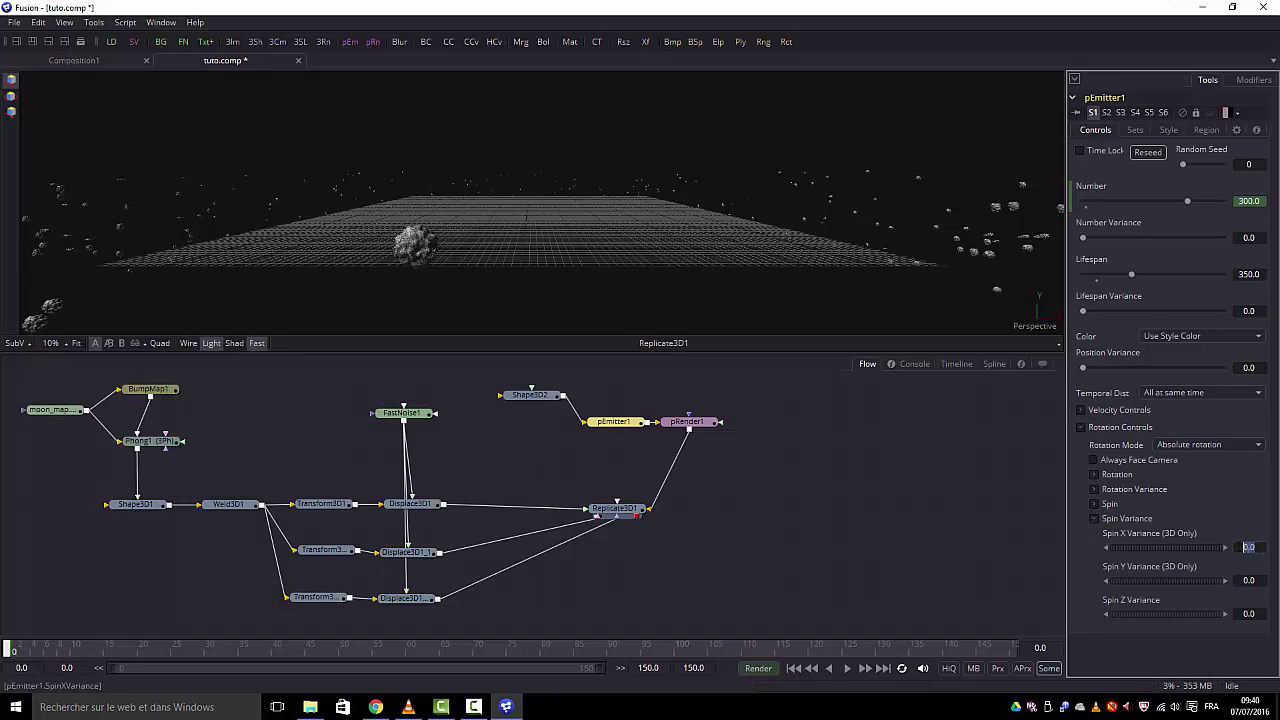
text(2)
key(Tab)
text(4)
key(Tab)
text(3)
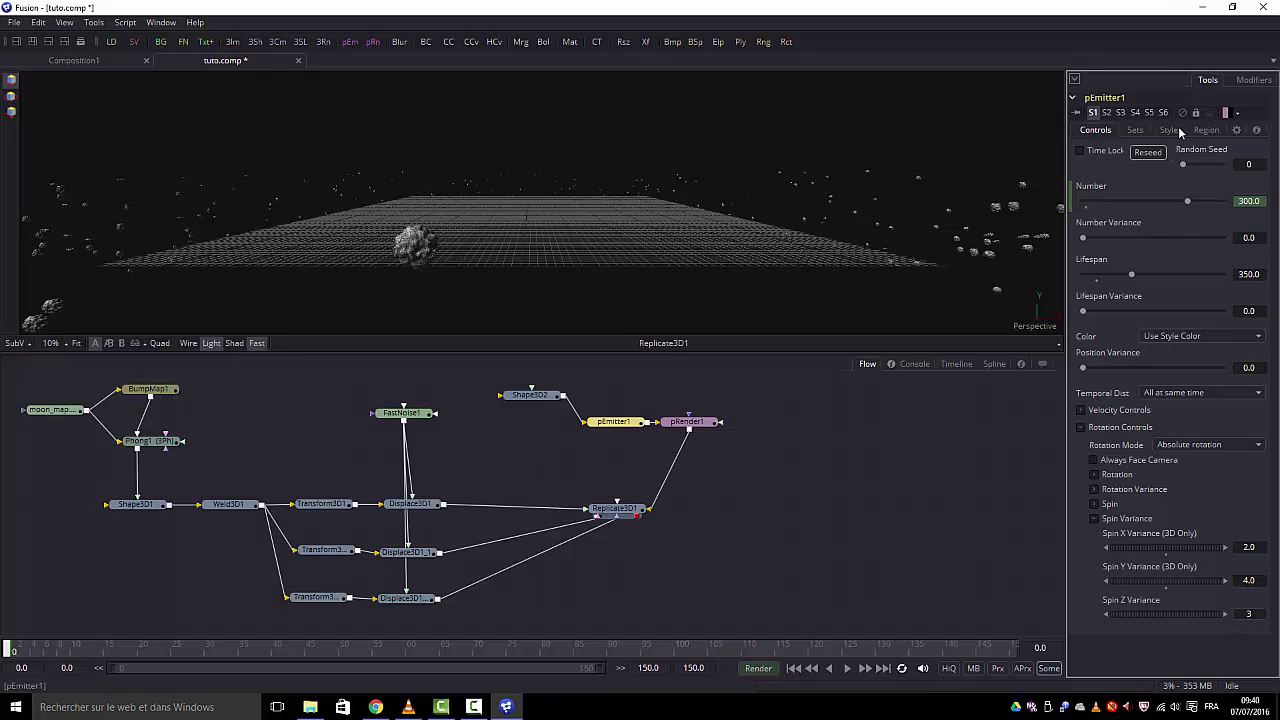
Step: Set Replicate3D1's input mode to Random and its alignment to TBN Aligned
click(619, 510)
click(619, 510)
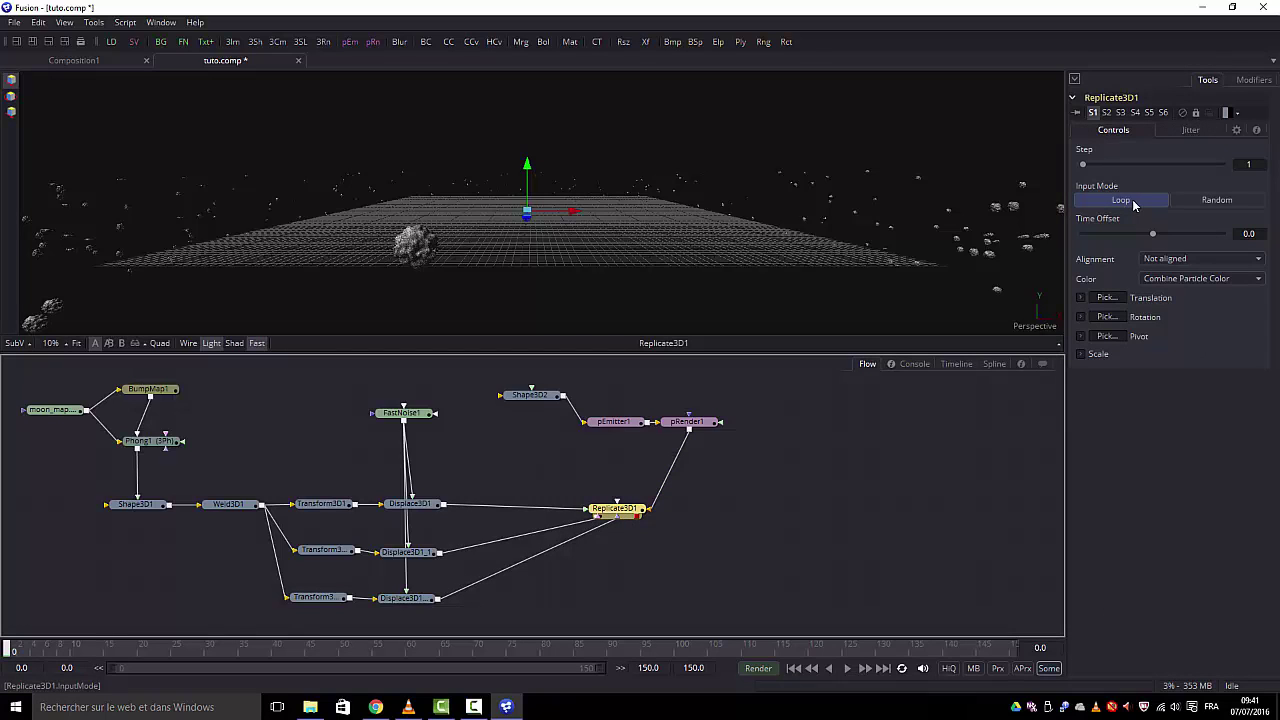
click(1216, 201)
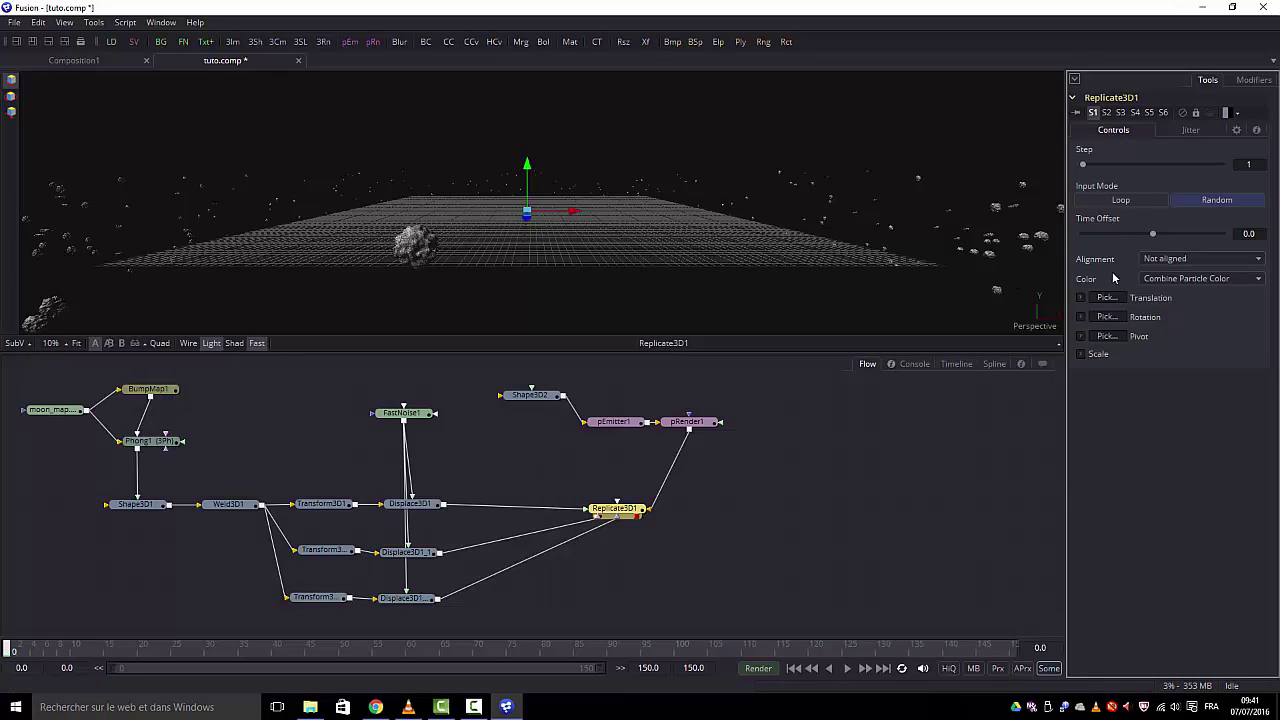
click(1256, 259)
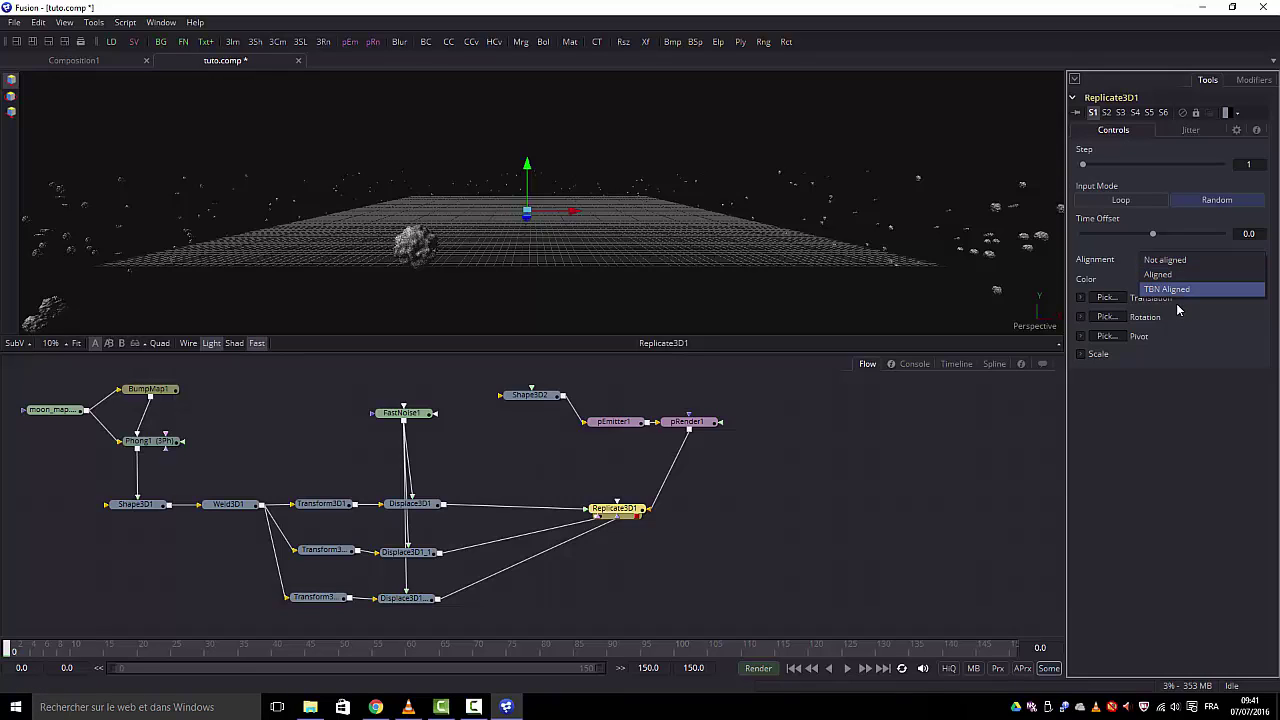
click(1166, 289)
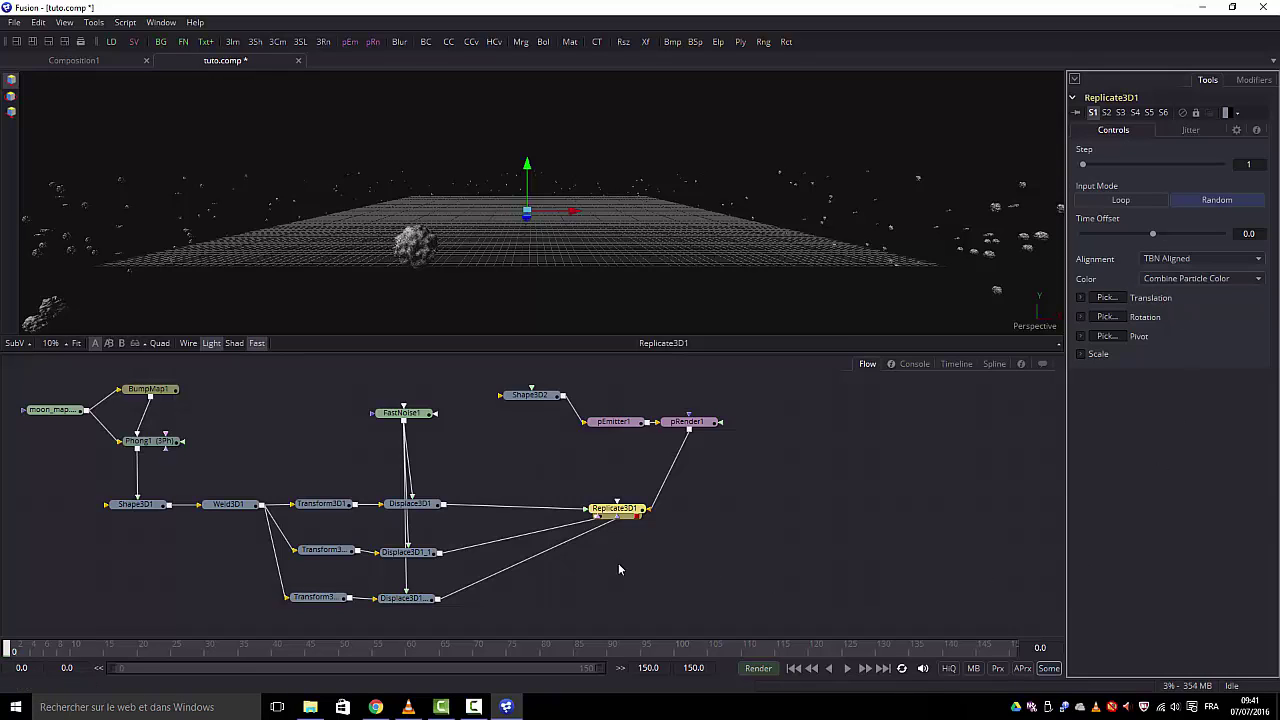
Step: Play back the replicated asteroids and examine their spin from afar and up close, returning the playhead to frame 0
click(847, 669)
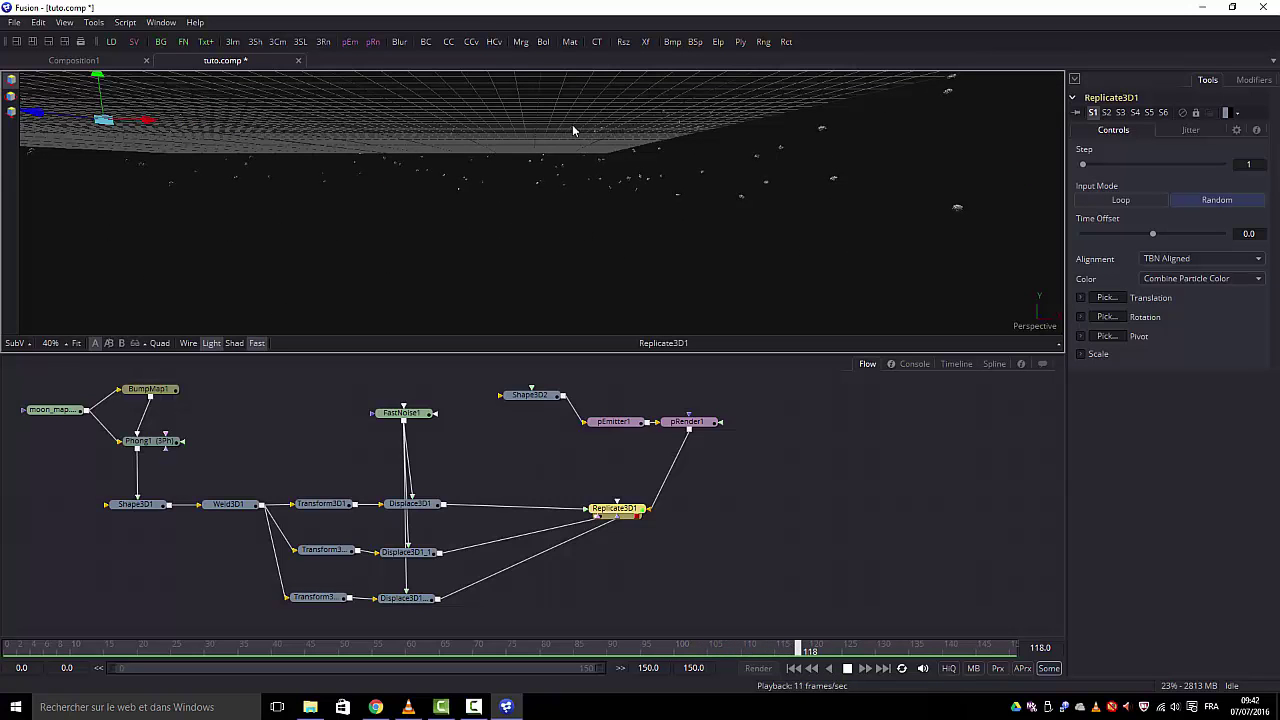
drag(571, 194, 777, 209)
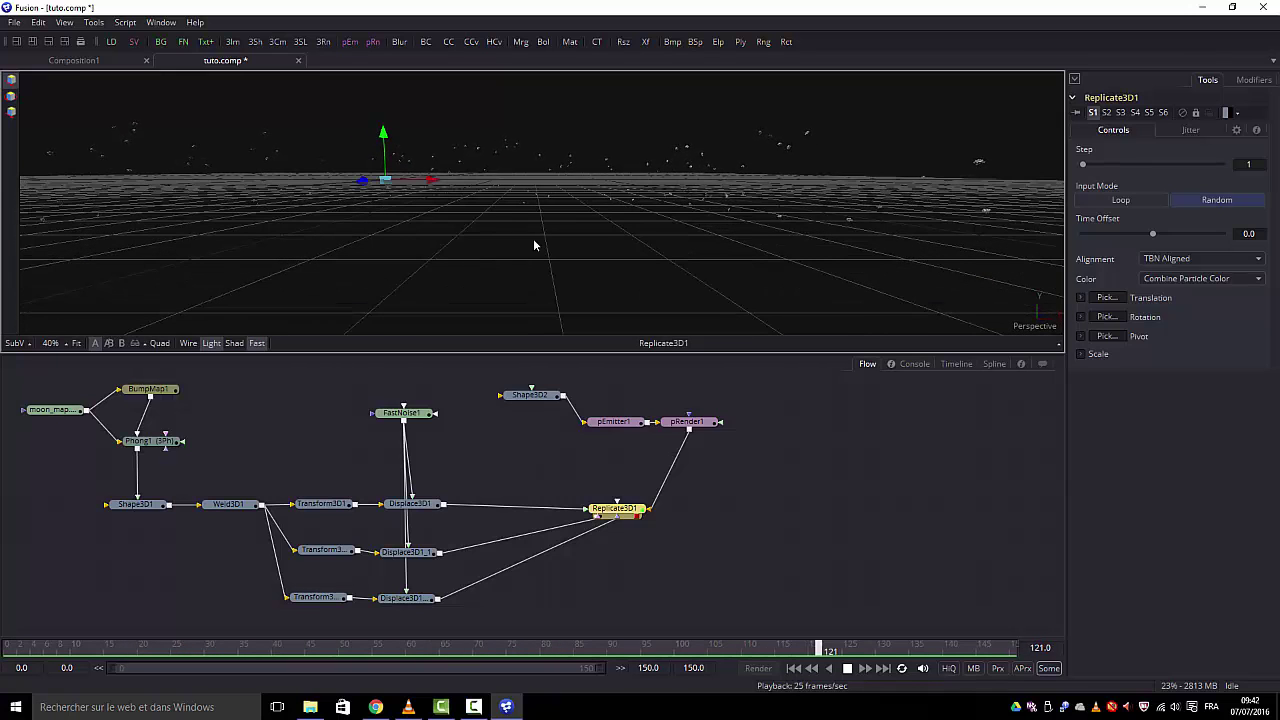
scroll(533, 238, down, 2)
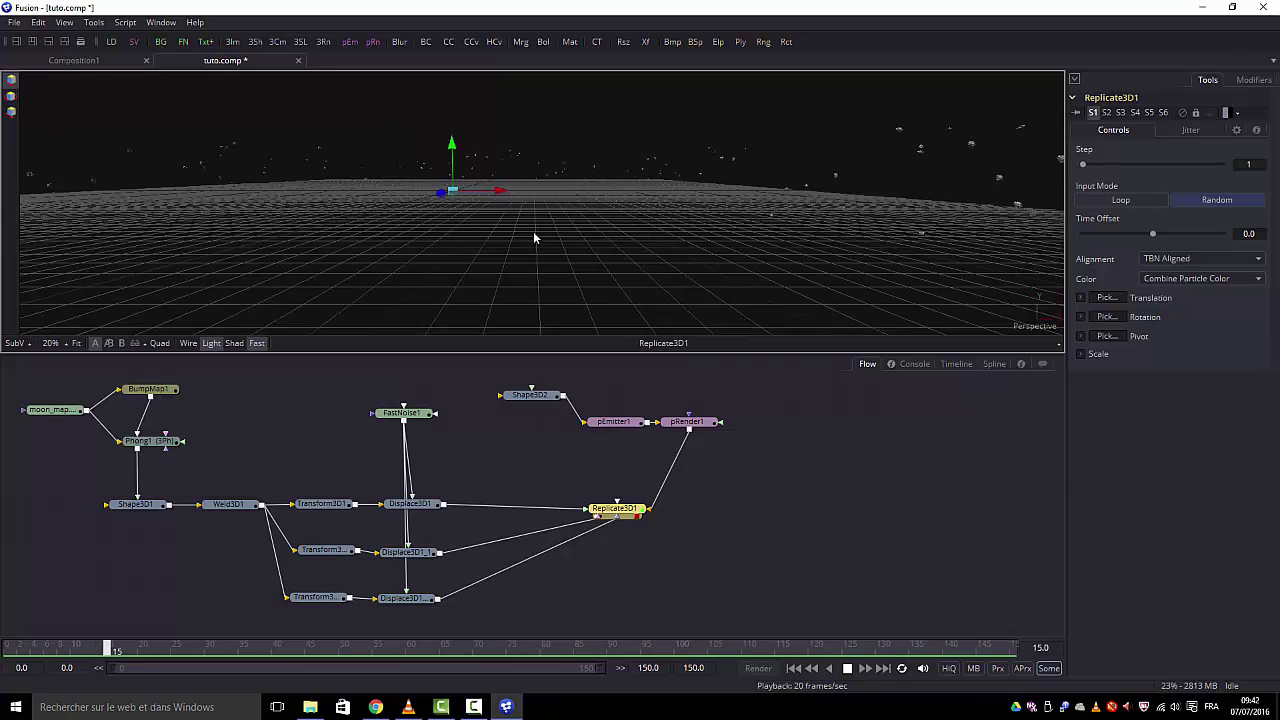
scroll(534, 238, down, 3)
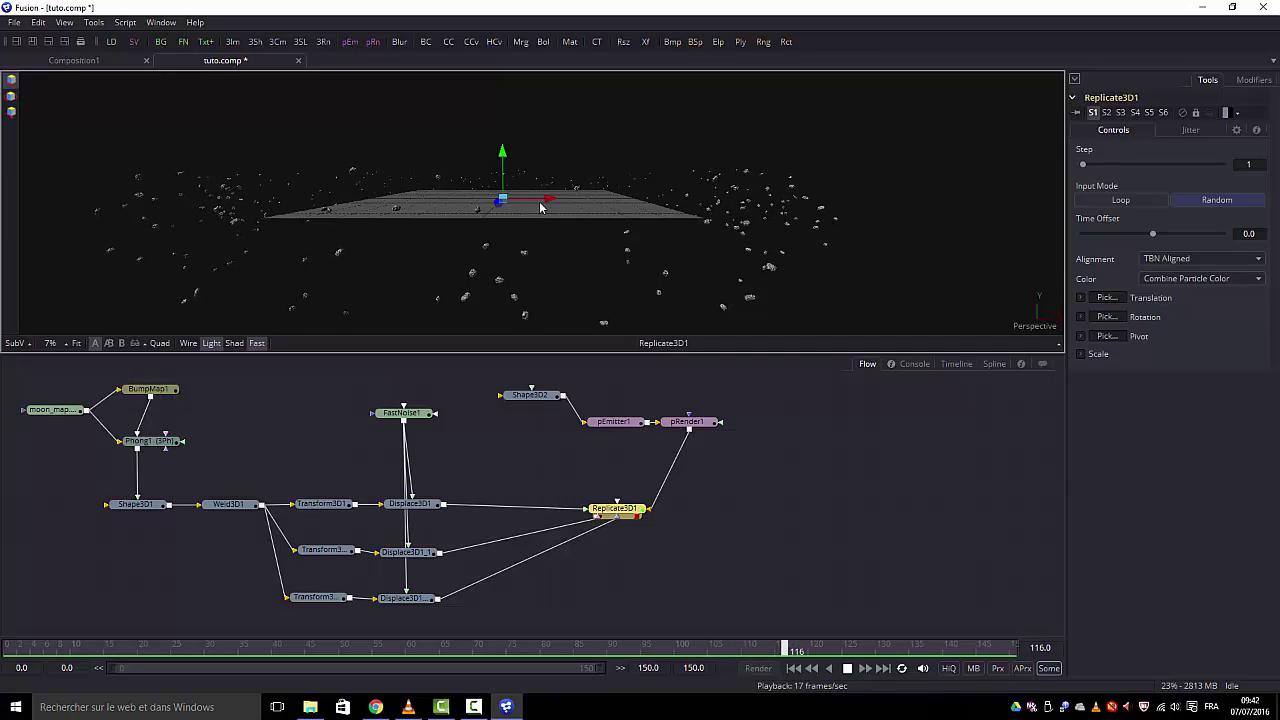
mouse_move(540, 207)
mouse_down()
mouse_move(568, 179)
mouse_move(554, 228)
mouse_move(563, 167)
mouse_move(566, 180)
mouse_move(498, 243)
mouse_move(560, 235)
mouse_move(605, 203)
mouse_move(572, 211)
mouse_move(589, 233)
mouse_move(593, 216)
mouse_move(578, 224)
mouse_move(620, 214)
mouse_move(544, 212)
mouse_up()
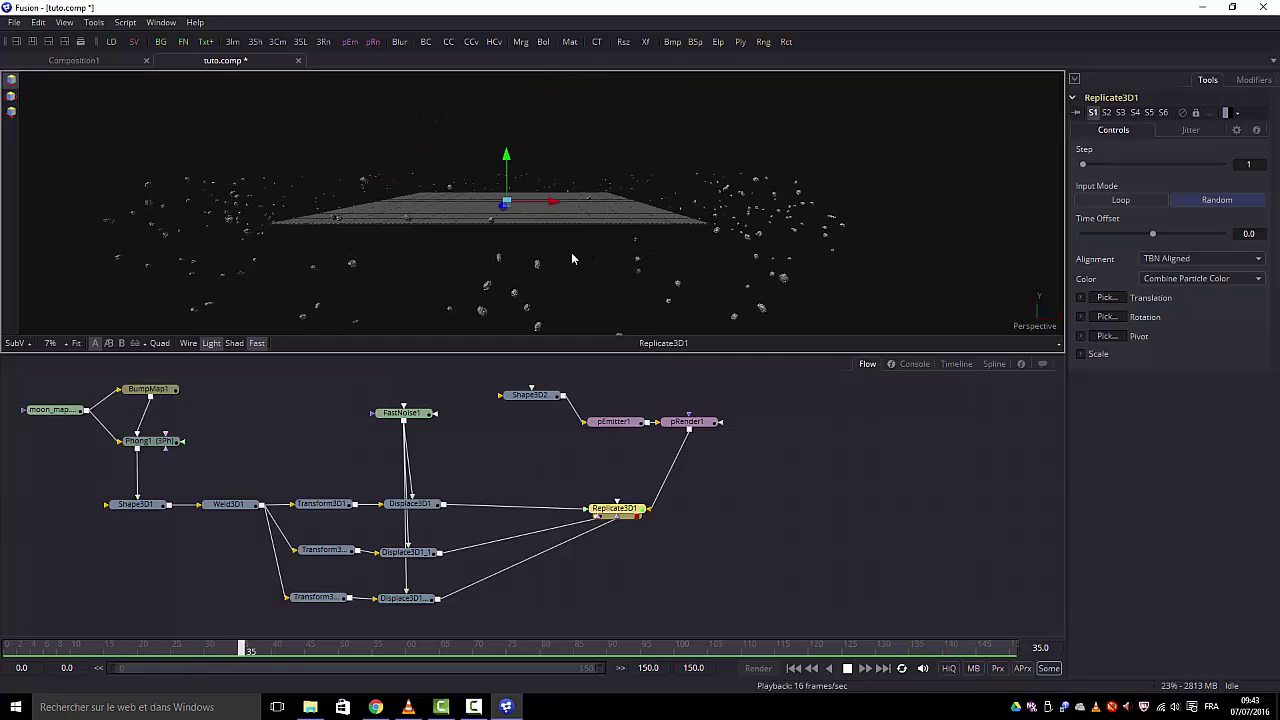
click(62, 345)
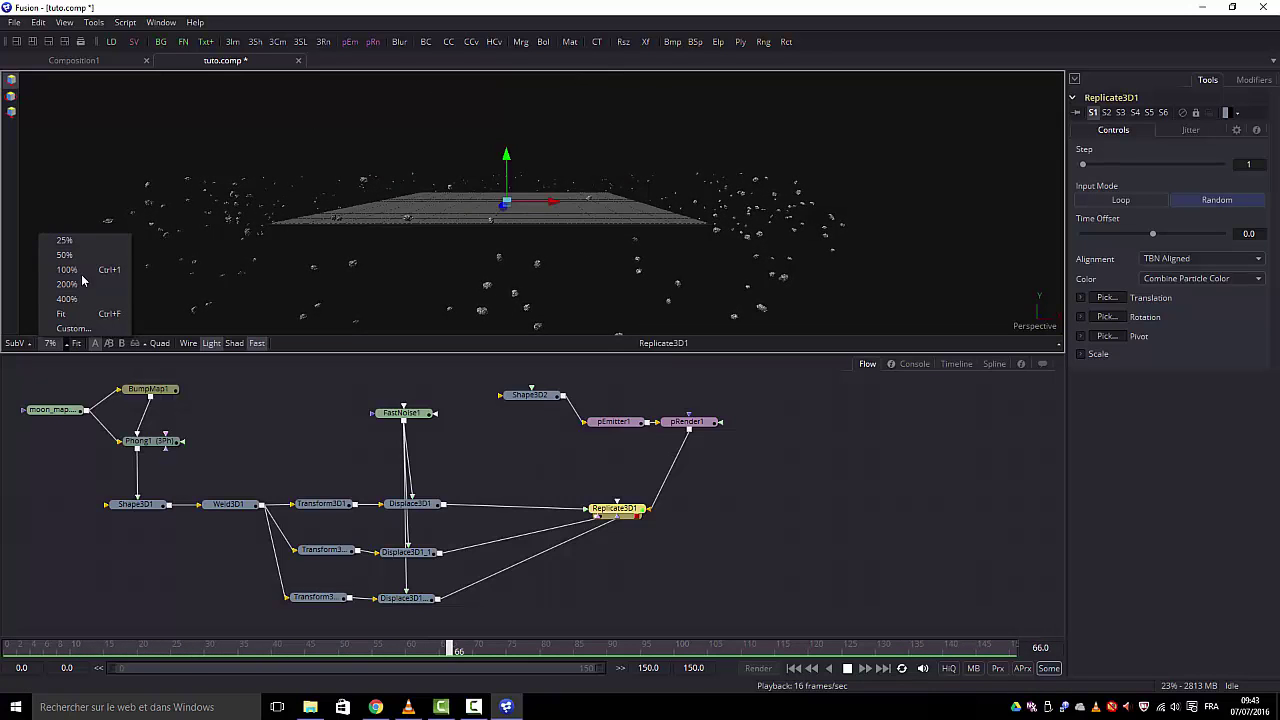
click(64, 241)
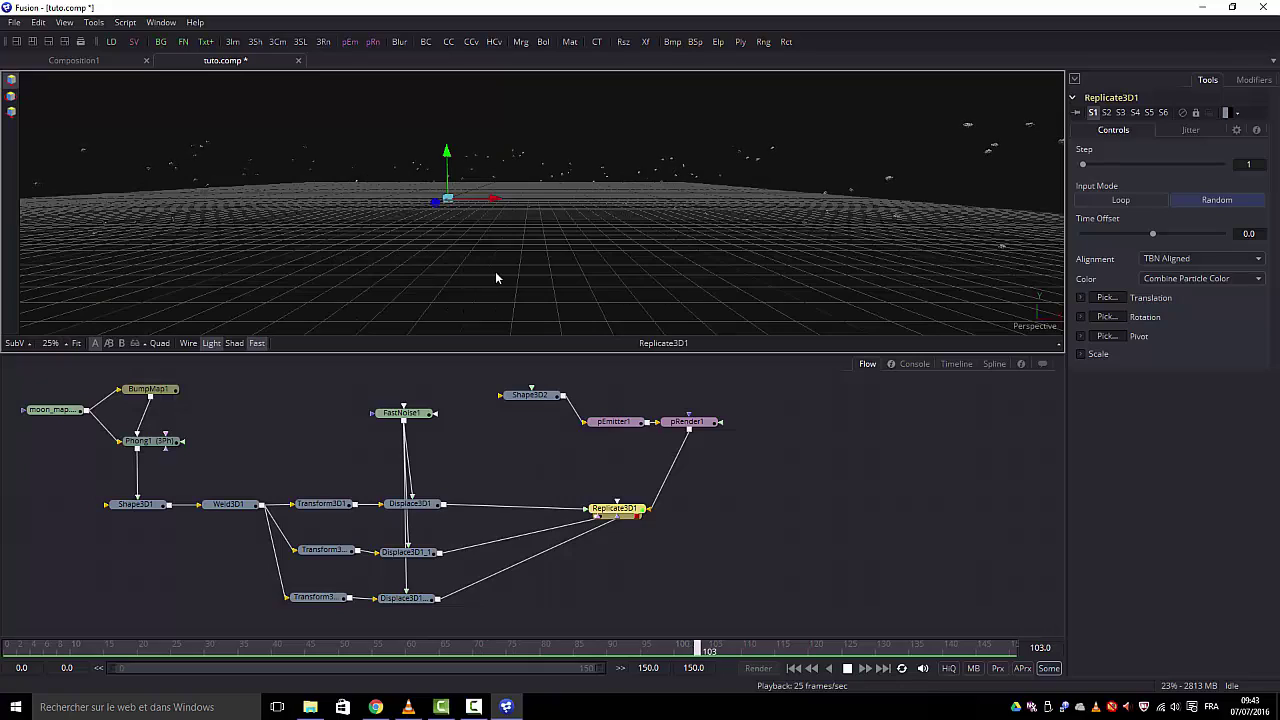
drag(498, 271, 661, 224)
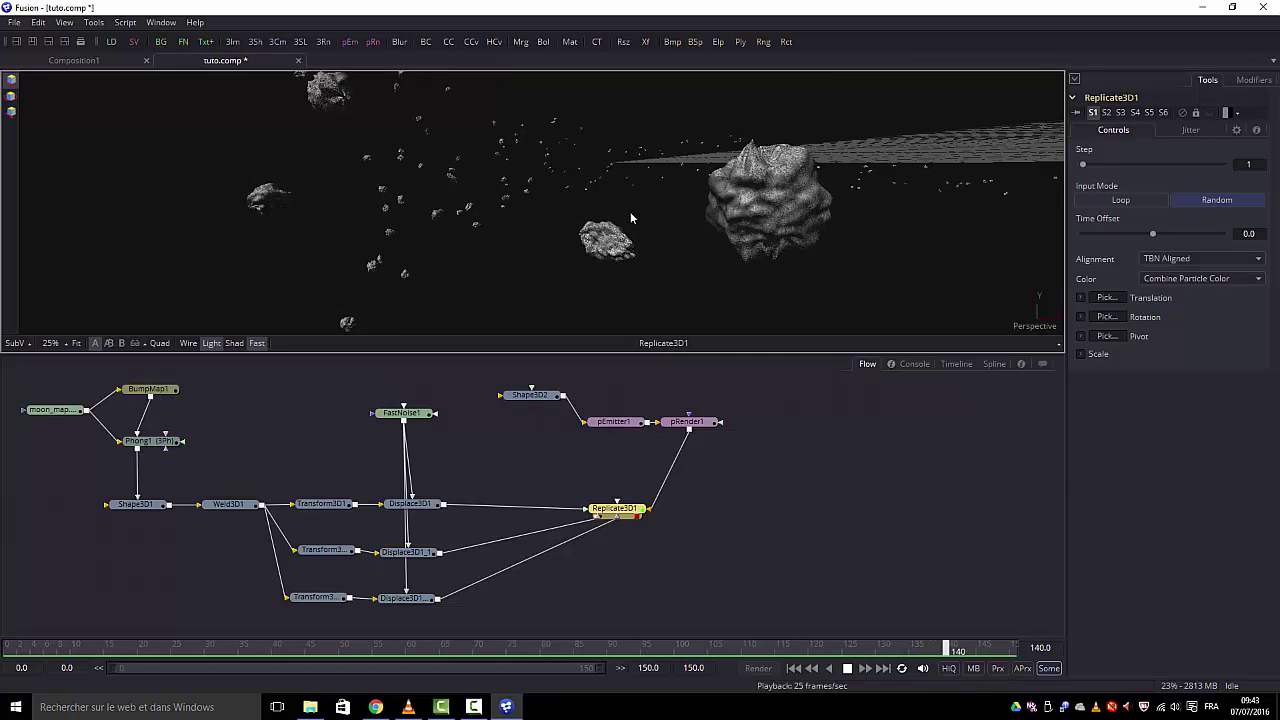
click(846, 669)
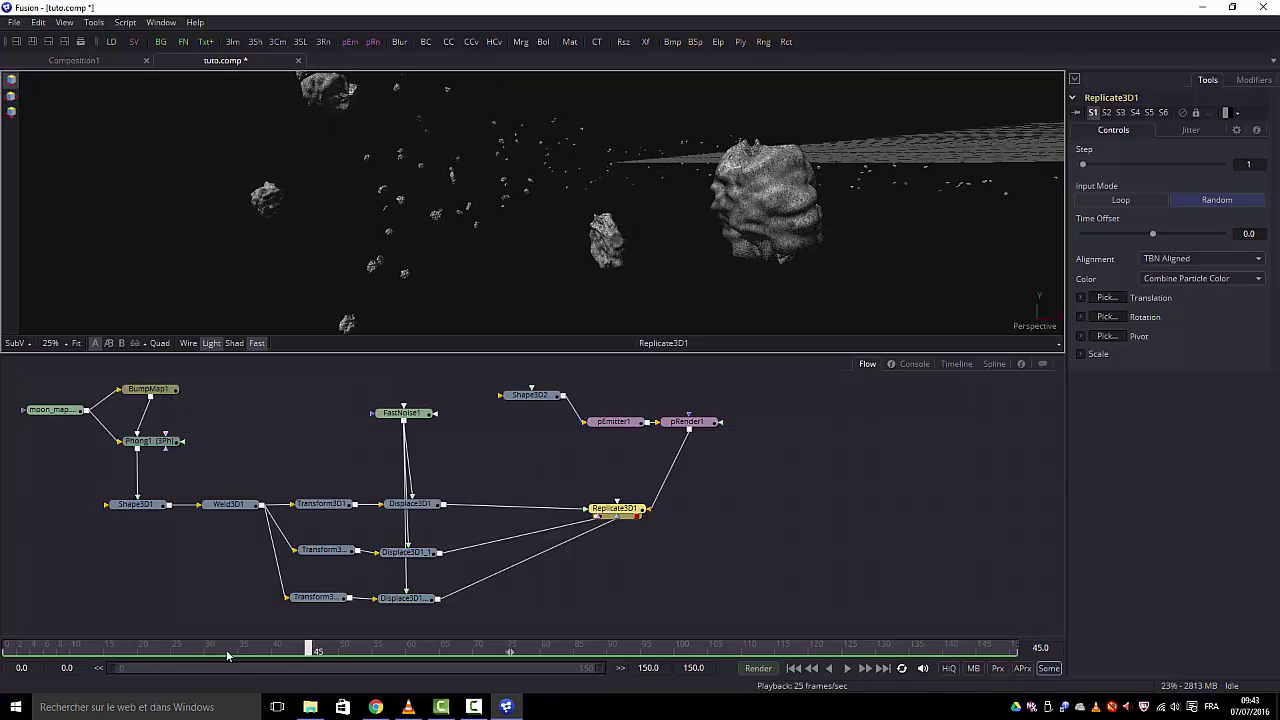
drag(227, 655, 3, 651)
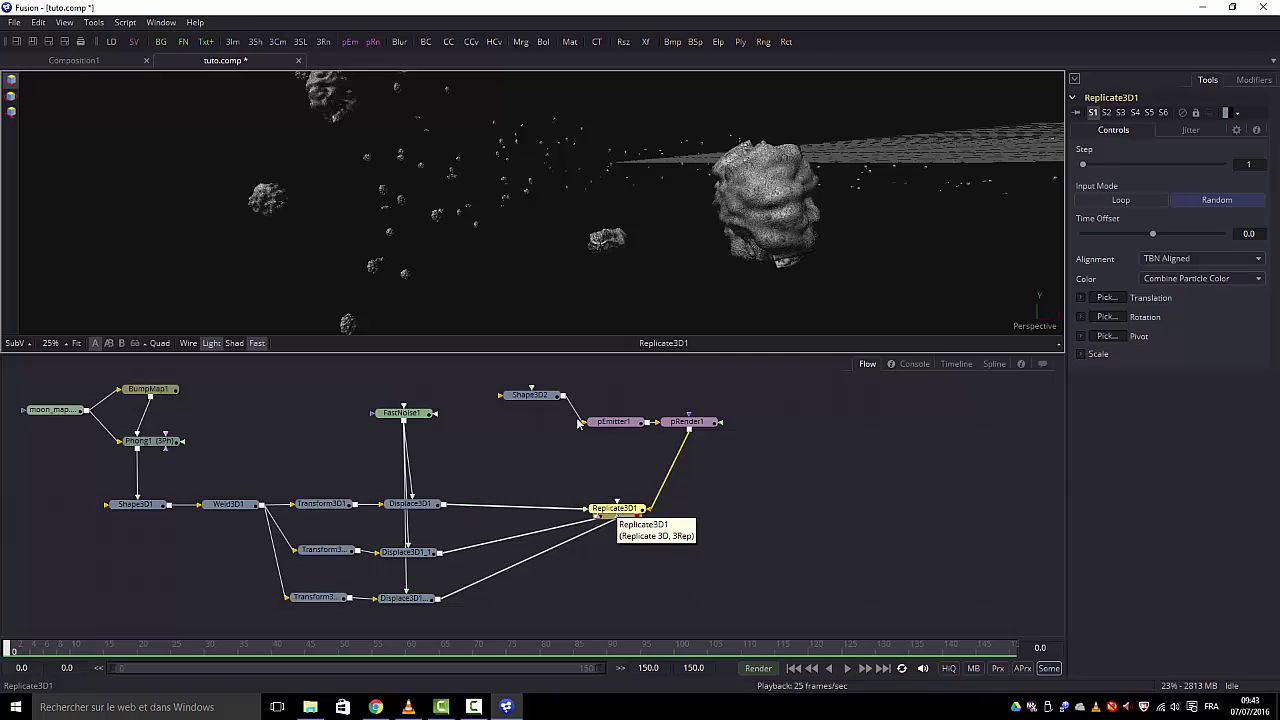
Step: Add a Transform 3D node to Replicate3D1's output and place it beside that node in the flow
click(93, 23)
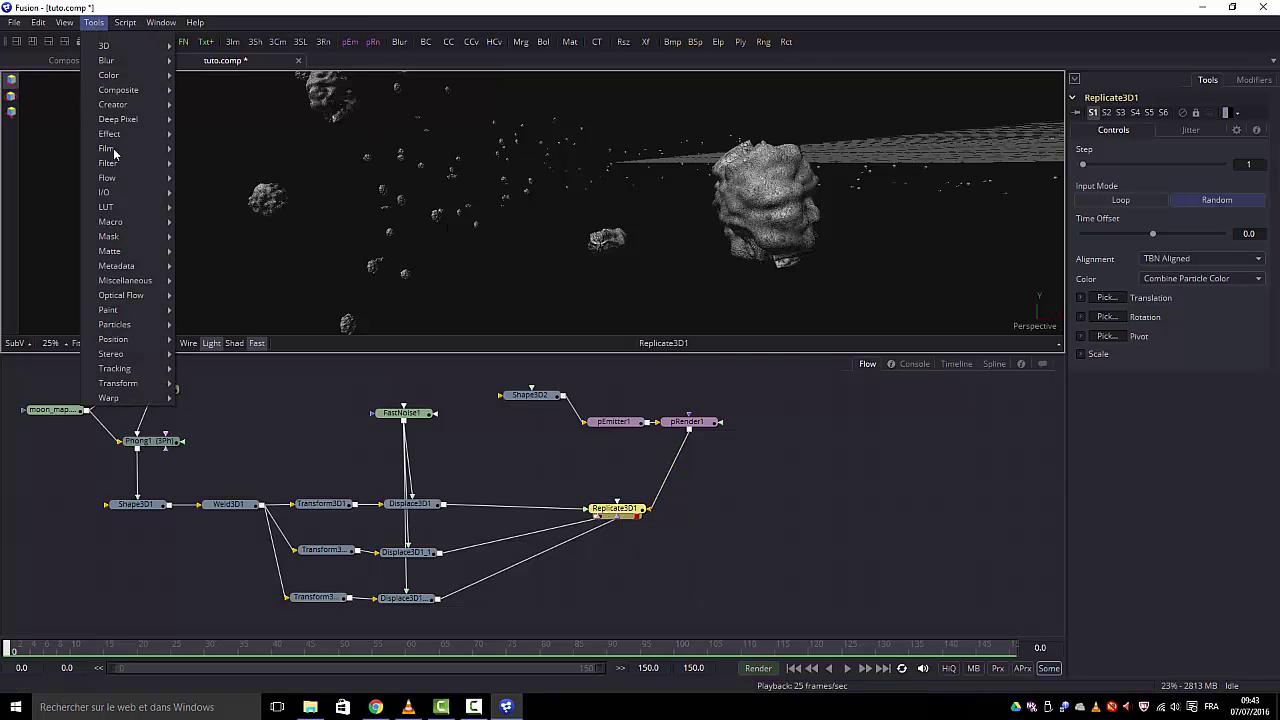
mouse_move(133, 47)
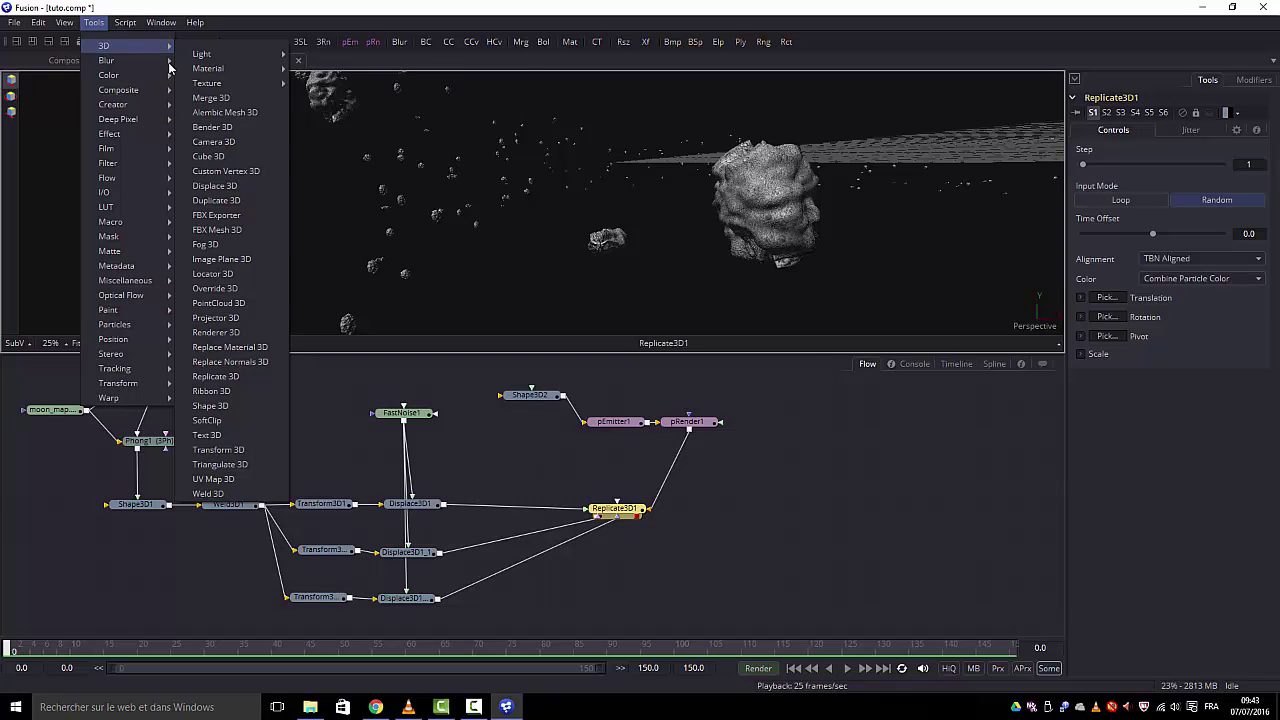
click(236, 451)
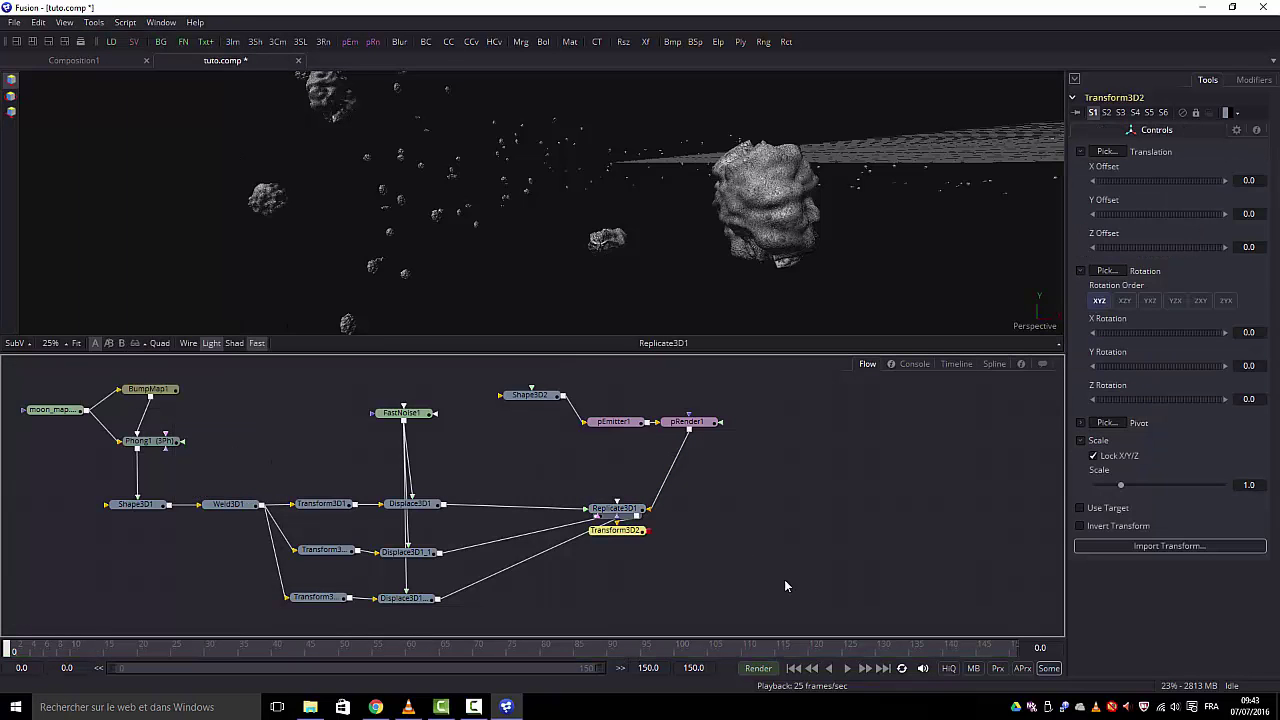
drag(631, 538, 764, 512)
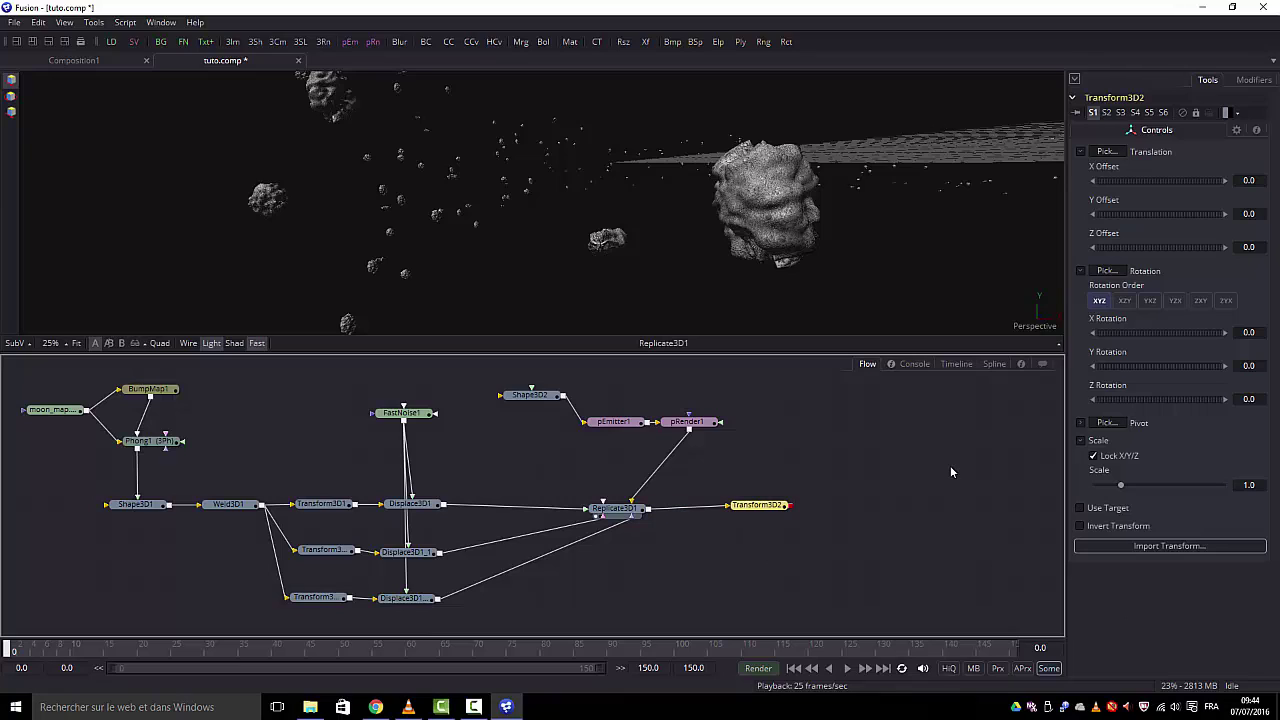
Step: Animate the new transform's Y rotation from 0 at frame 0 to 15 at frame 150
right_click(1113, 355)
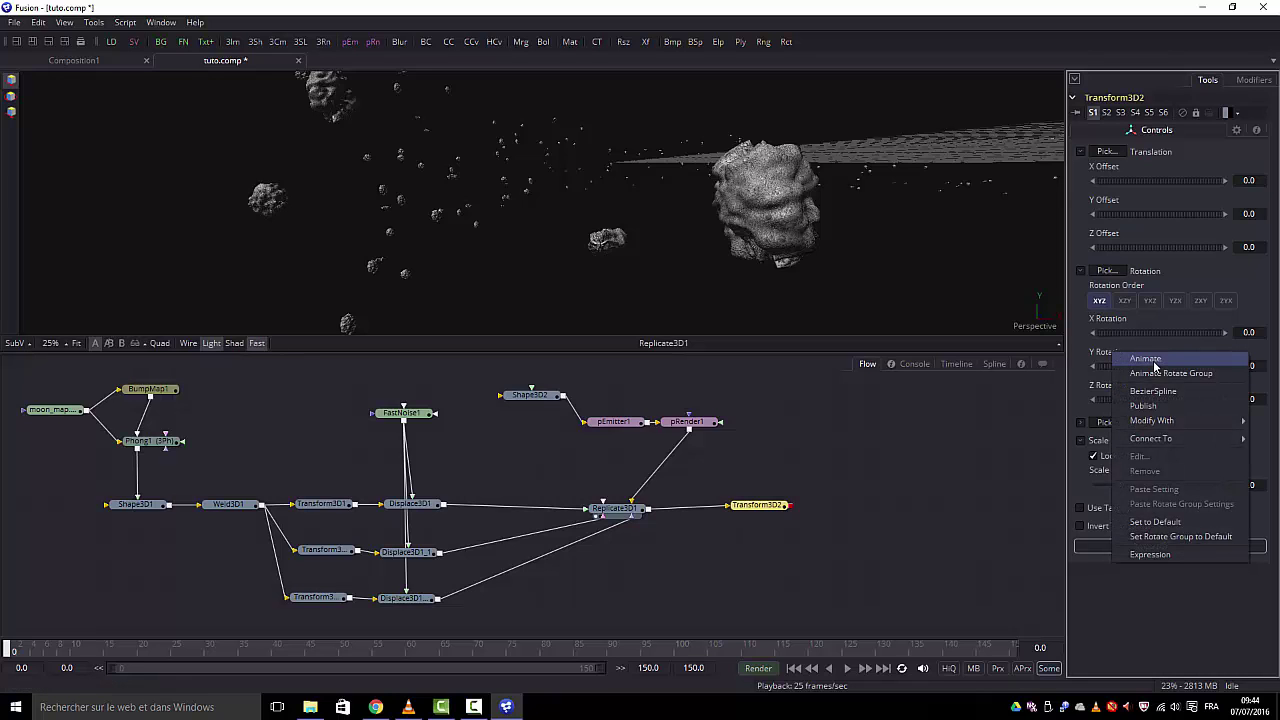
click(1147, 360)
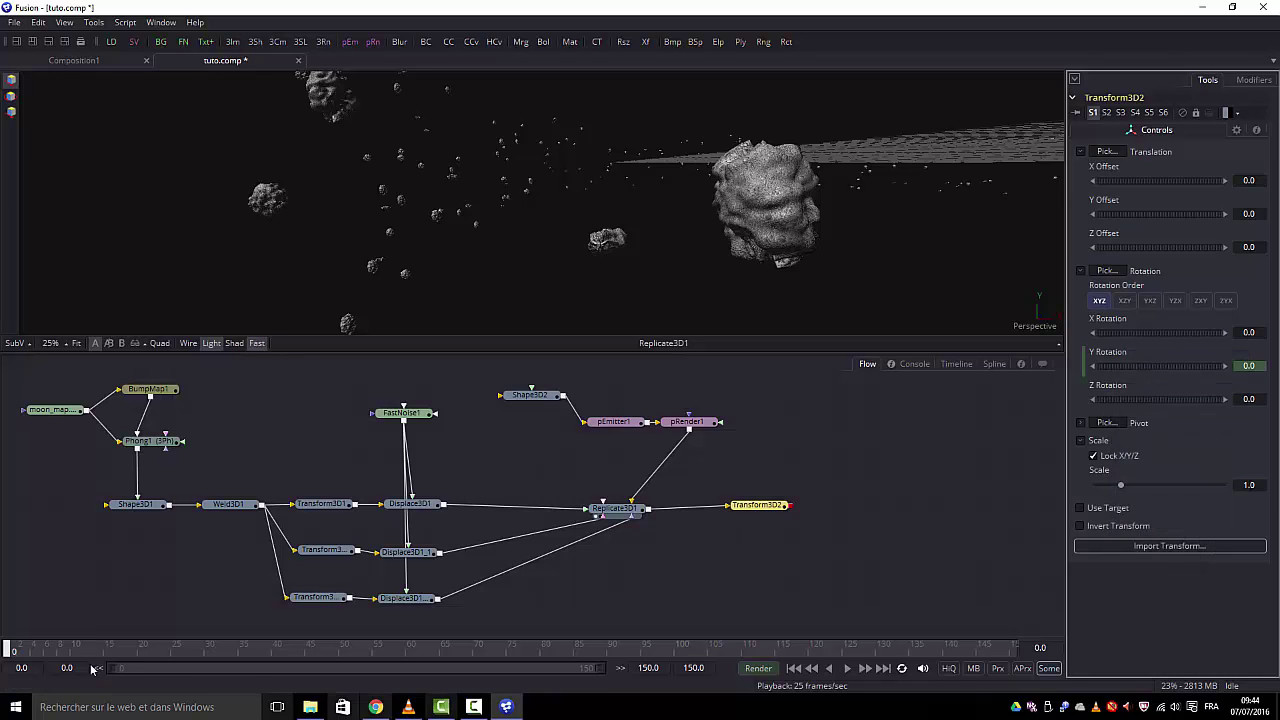
drag(7, 650, 1012, 650)
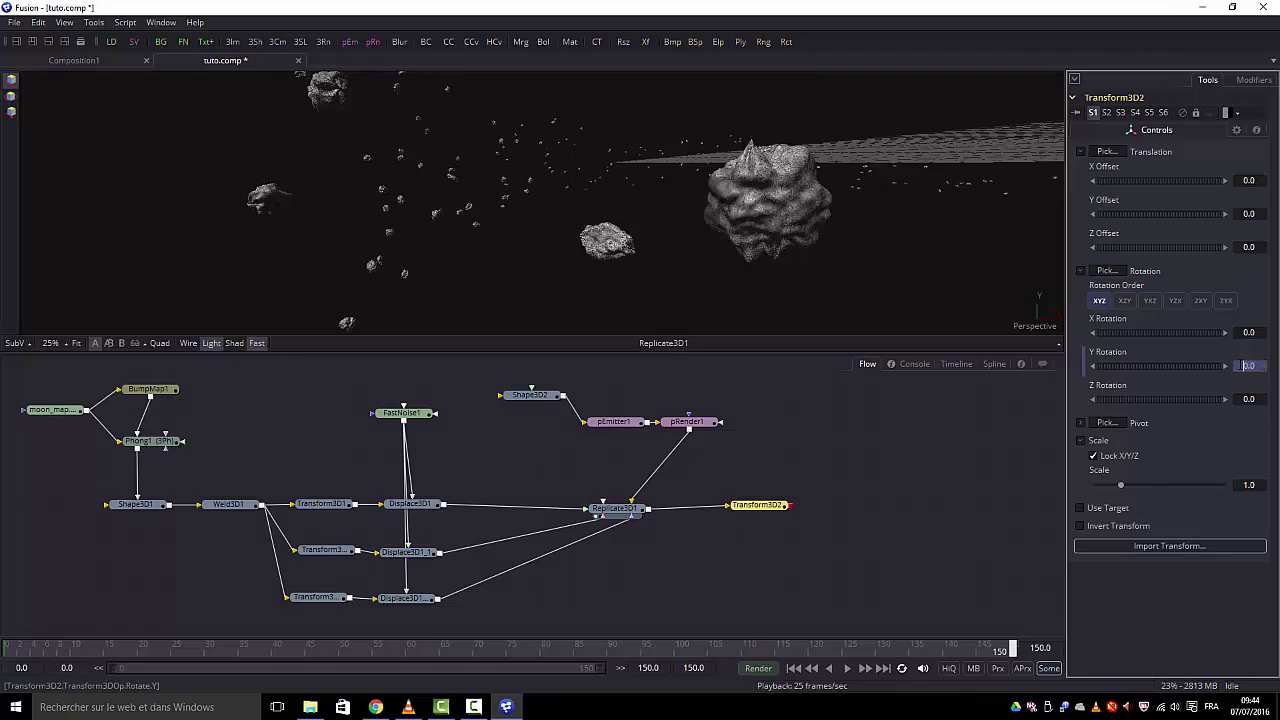
click(1248, 366)
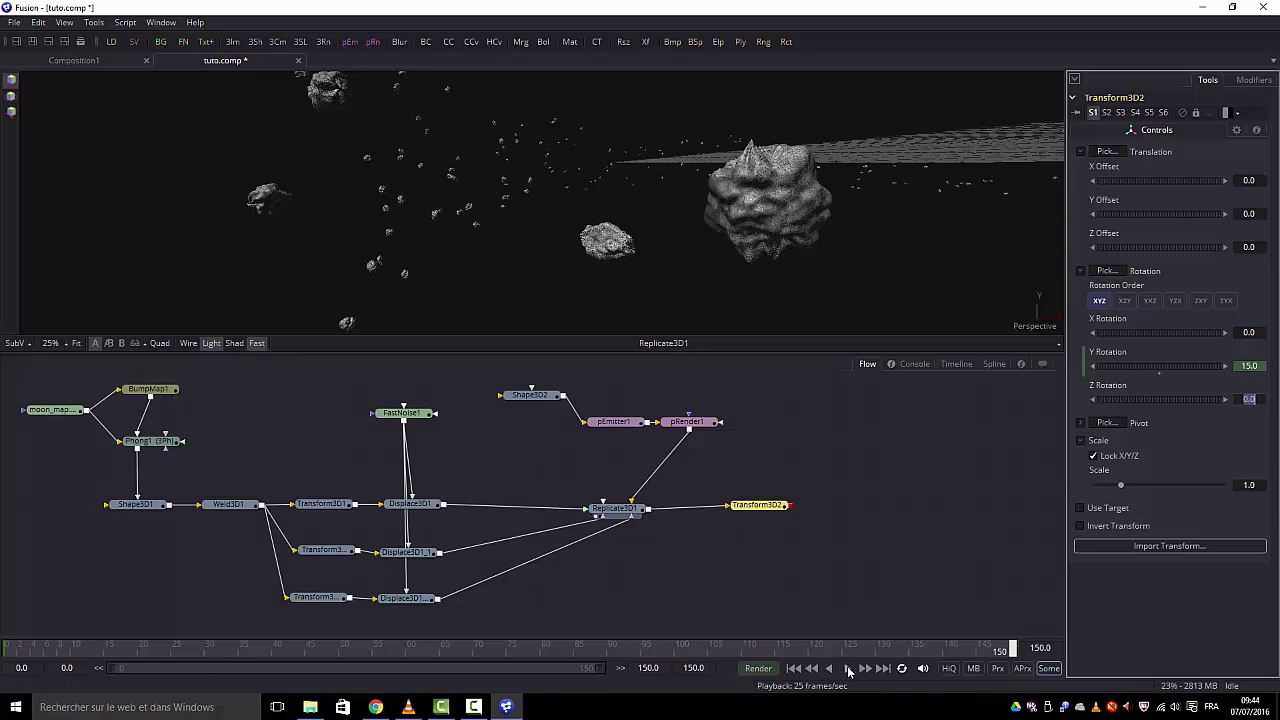
Step: Display Transform3D2 in the 3D view and play back the asteroid field's rotation
click(848, 669)
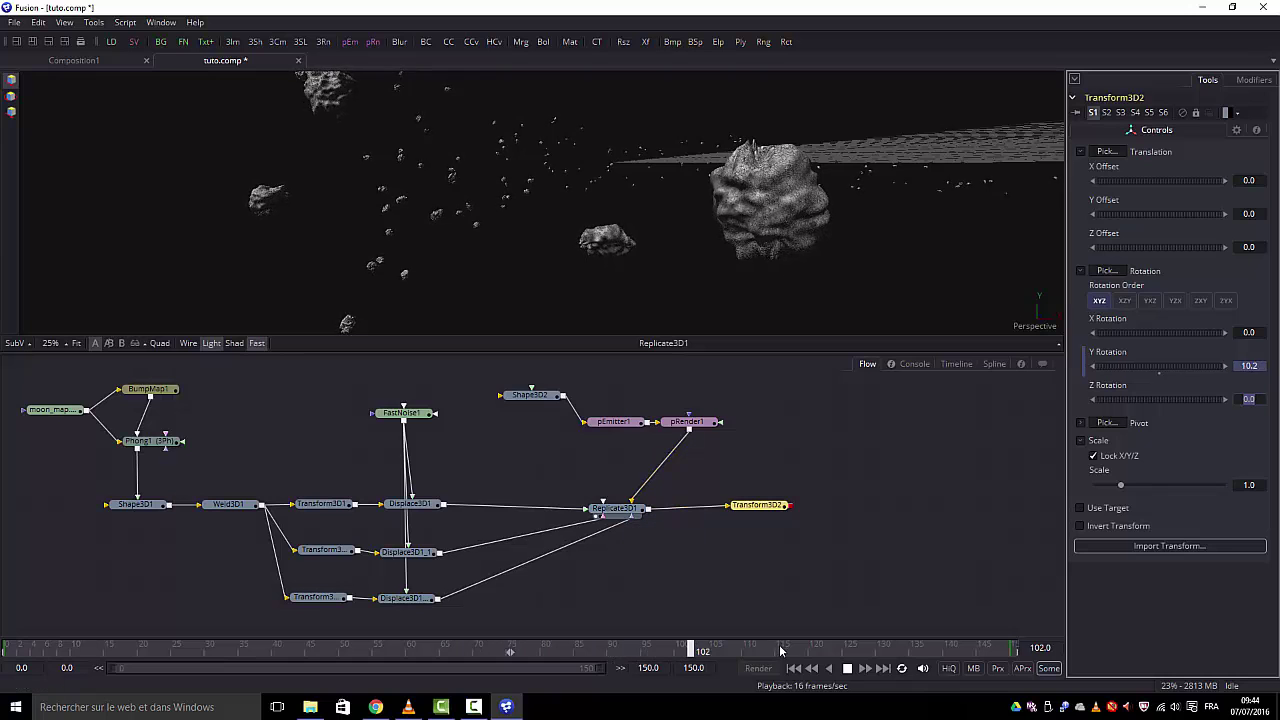
click(736, 515)
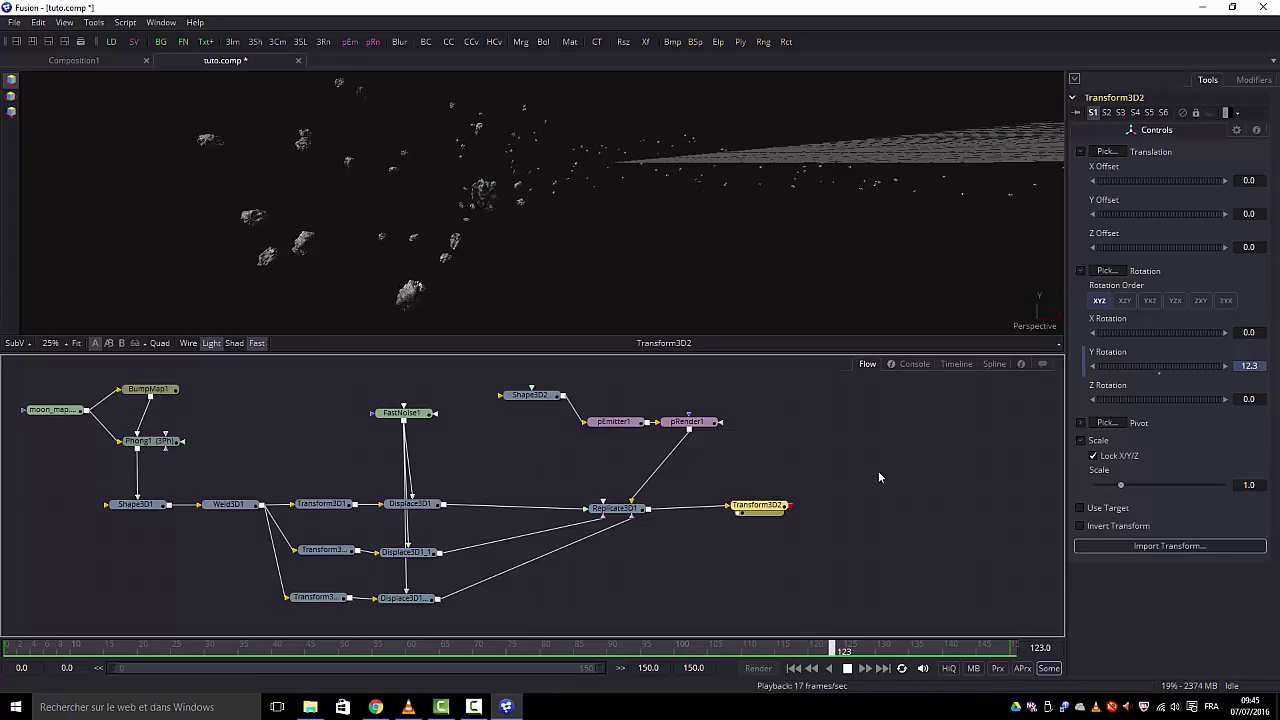
click(847, 669)
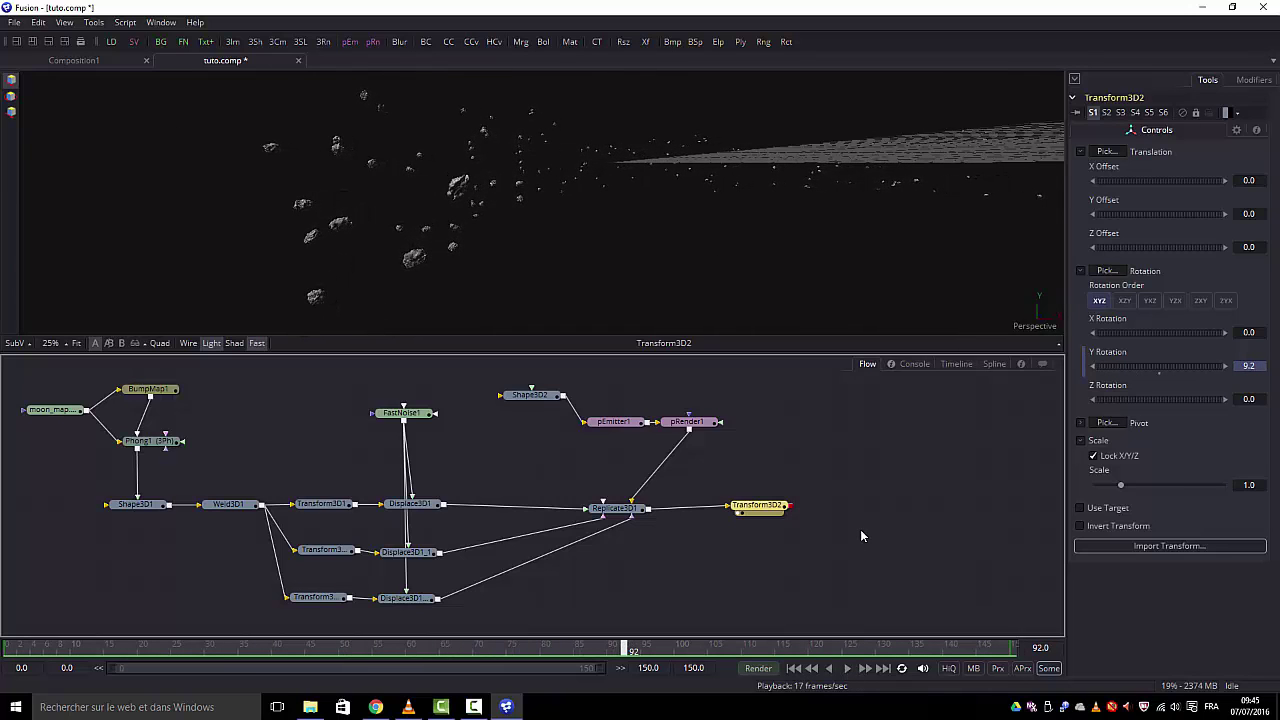